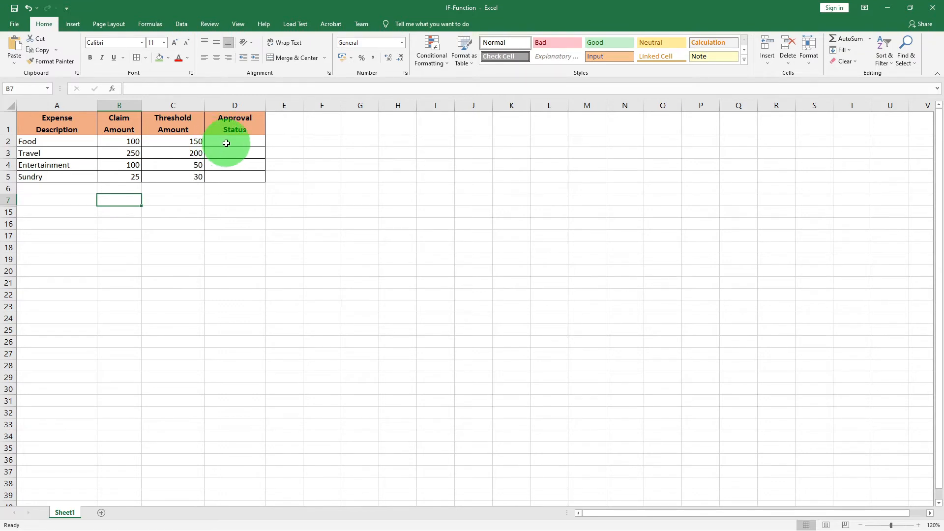
Insert an IF function in D2 with the logical test B2<C2.
left_click(226, 143)
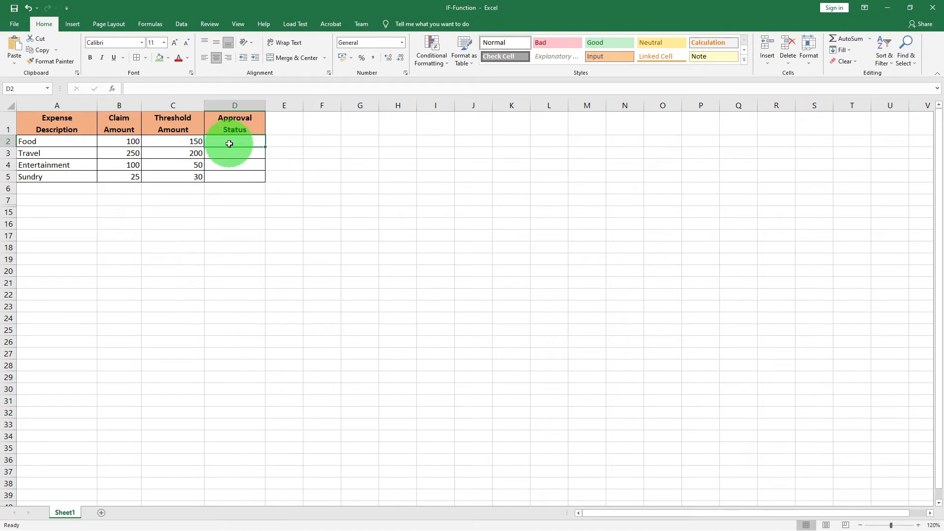
left_click(112, 90)
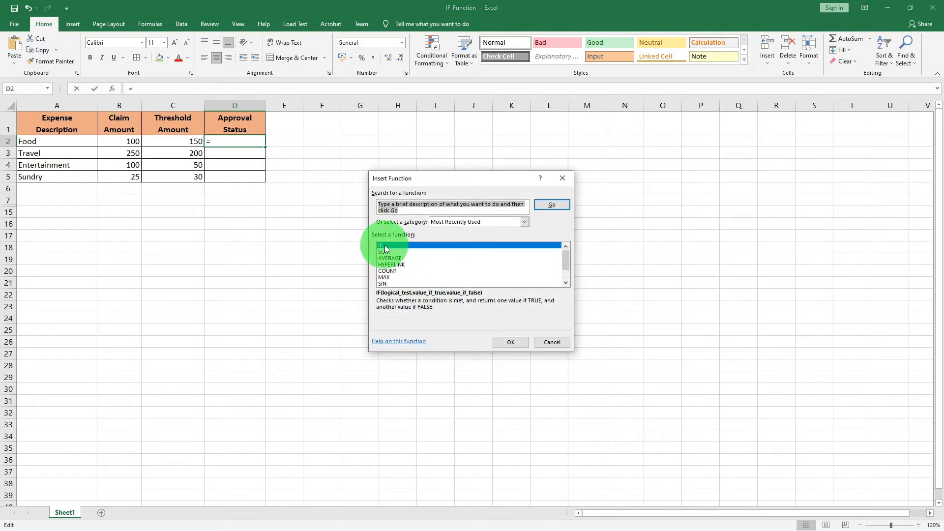
left_click(509, 342)
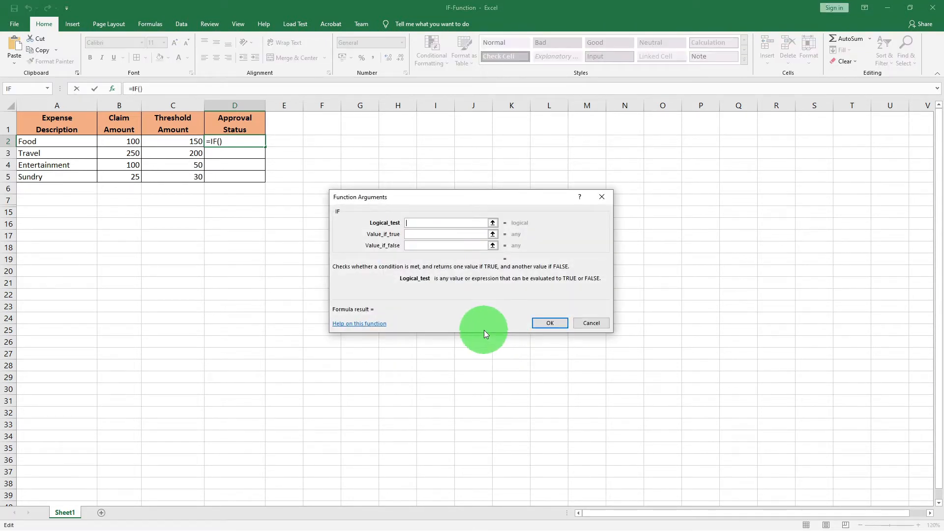
left_click(426, 233)
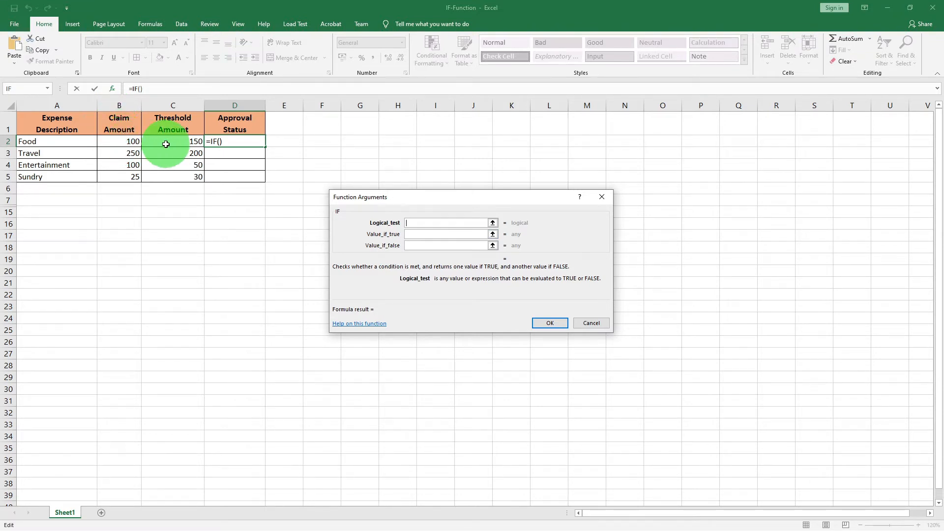
left_click(121, 142)
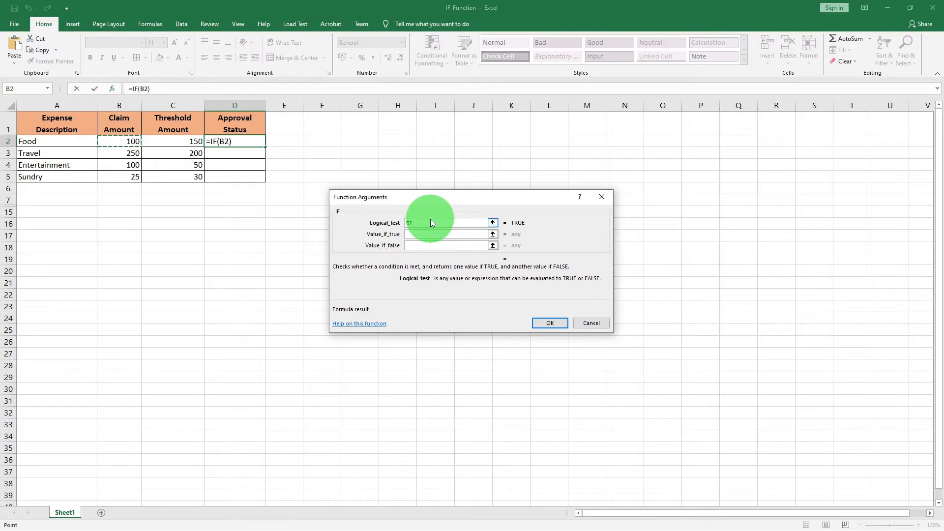
type("<")
left_click(184, 141)
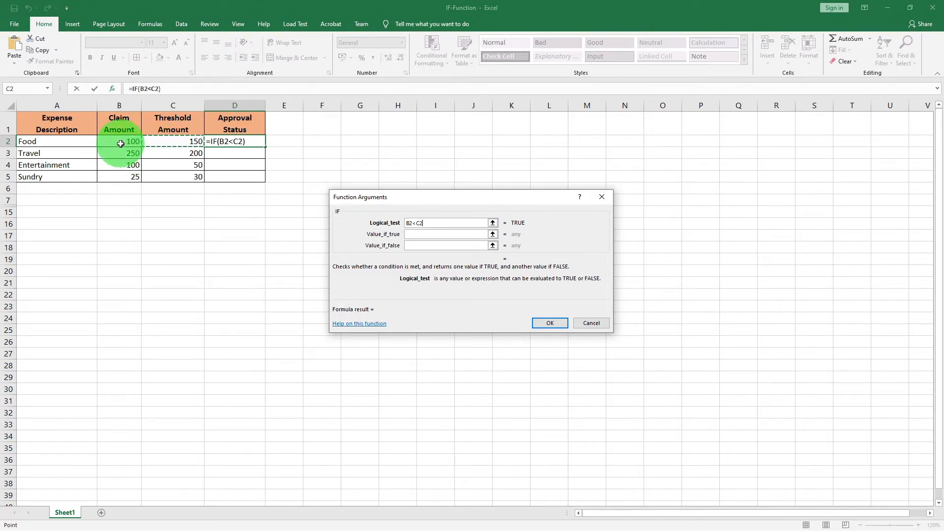
Make the IF function in D2 return "Approve" when true and "Reject" when false, and confirm it.
left_click(435, 233)
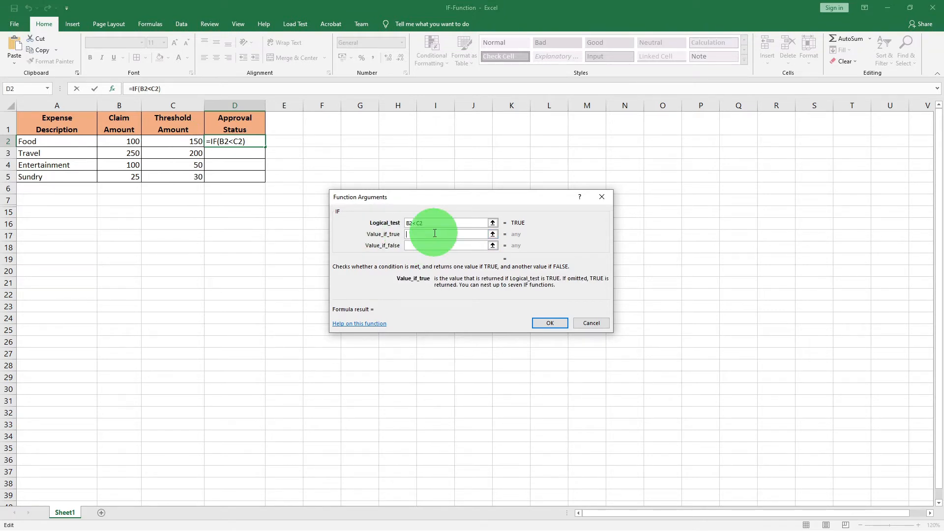
type("Approve")
key("Tab")
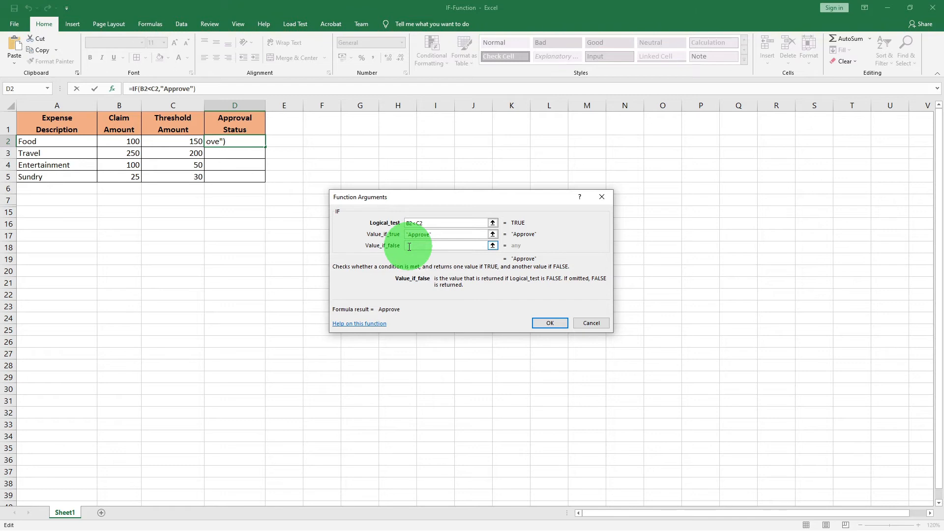
type("\"Reje")
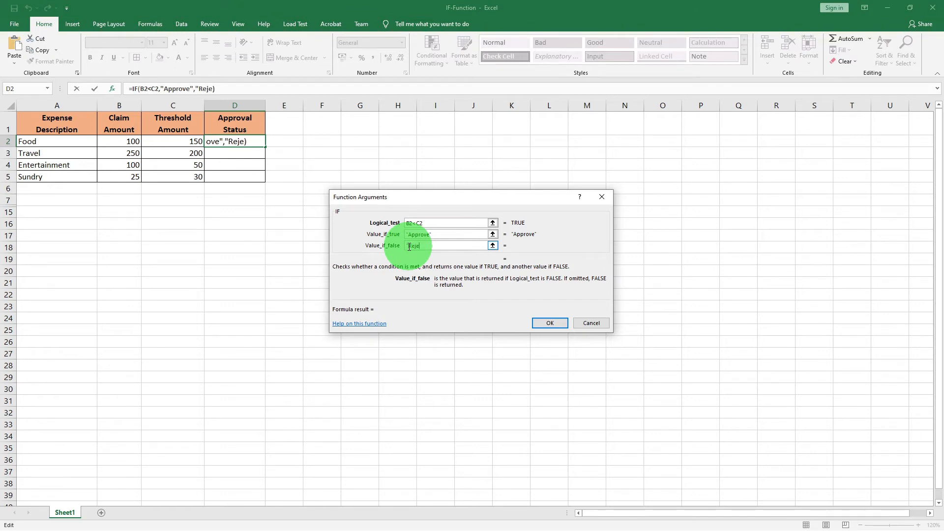
type("ct\"")
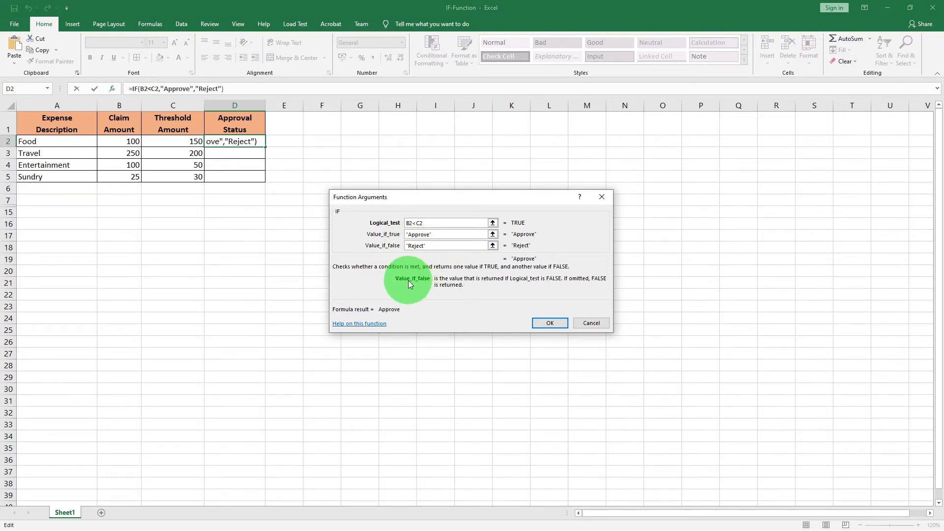
left_click(549, 324)
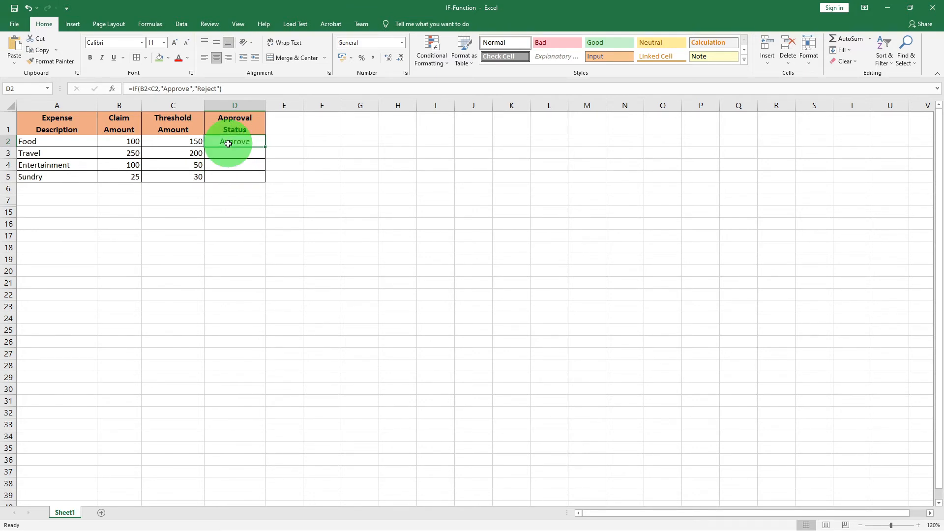
Try copying the D2 formula into D3:D5, and undo the paste.
key("ctrl+c")
left_click_drag(230, 153, 256, 160)
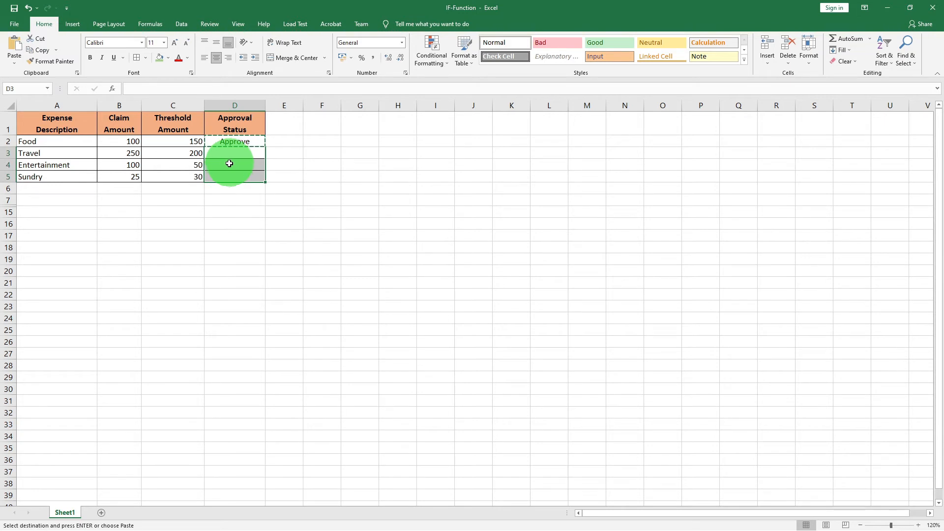
key("ctrl+v")
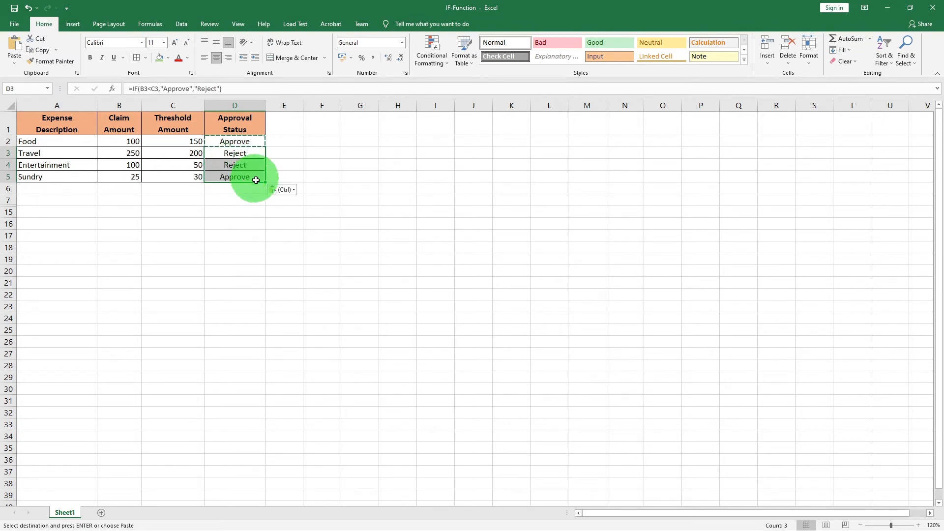
key("ctrl+z")
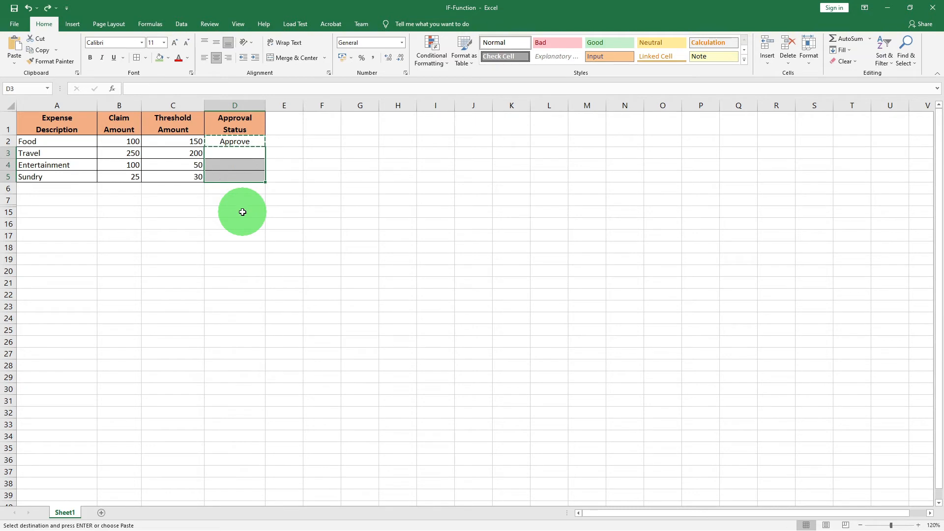
Fill the approval formula from D2 down through D5, and check the formula in D4.
left_click(257, 142)
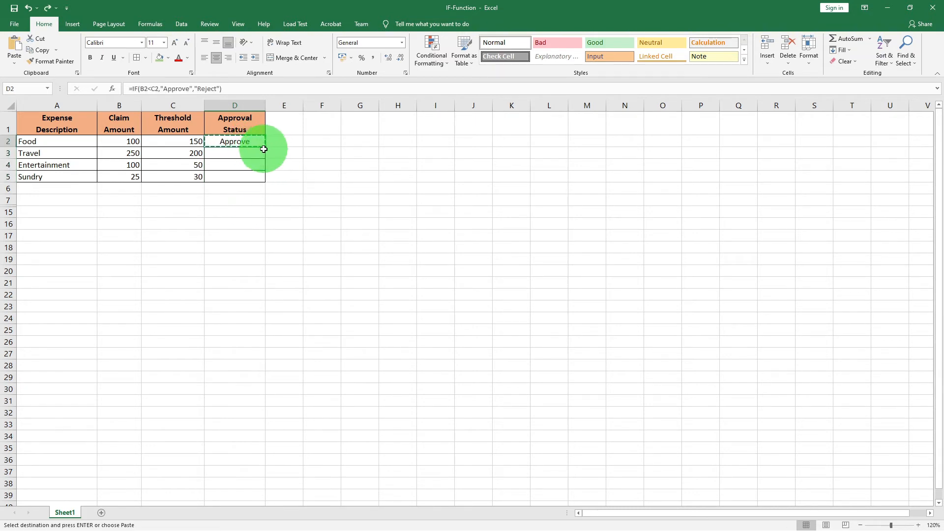
left_click_drag(265, 149, 264, 181)
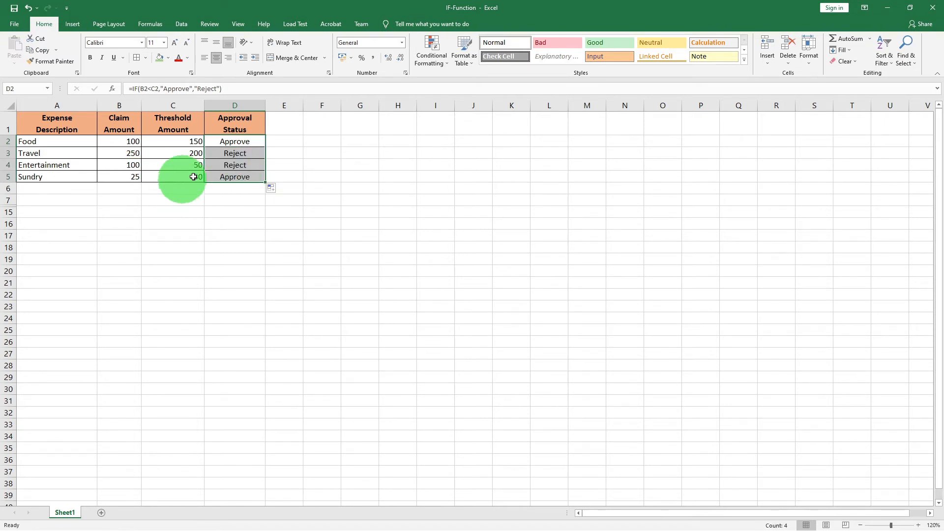
left_click(215, 166)
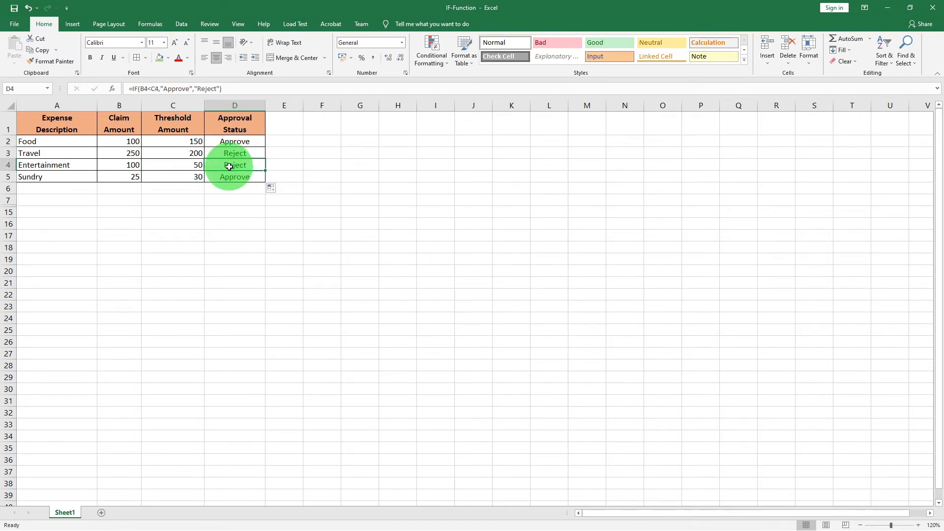
left_click(125, 154)
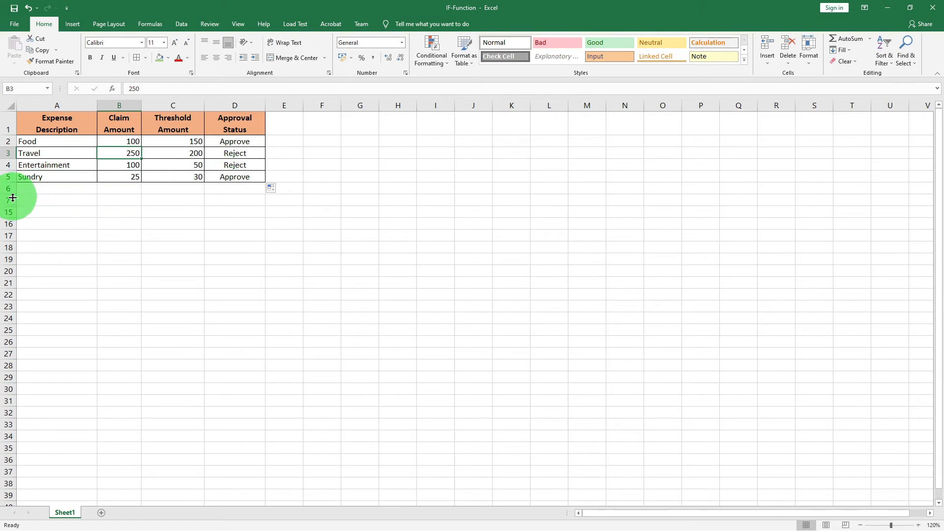
Unhide the rows between row 7 and row 15.
left_click_drag(6, 198, 9, 223)
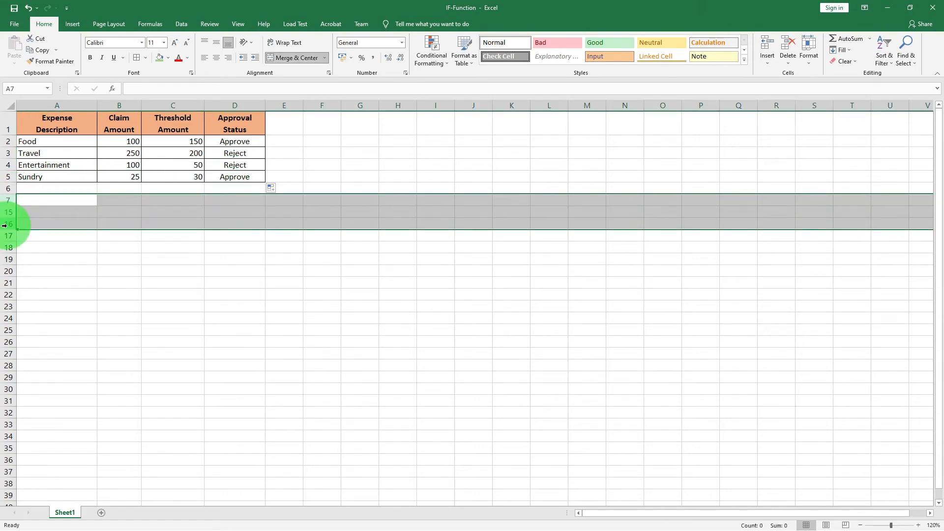
right_click(8, 227)
left_click(34, 366)
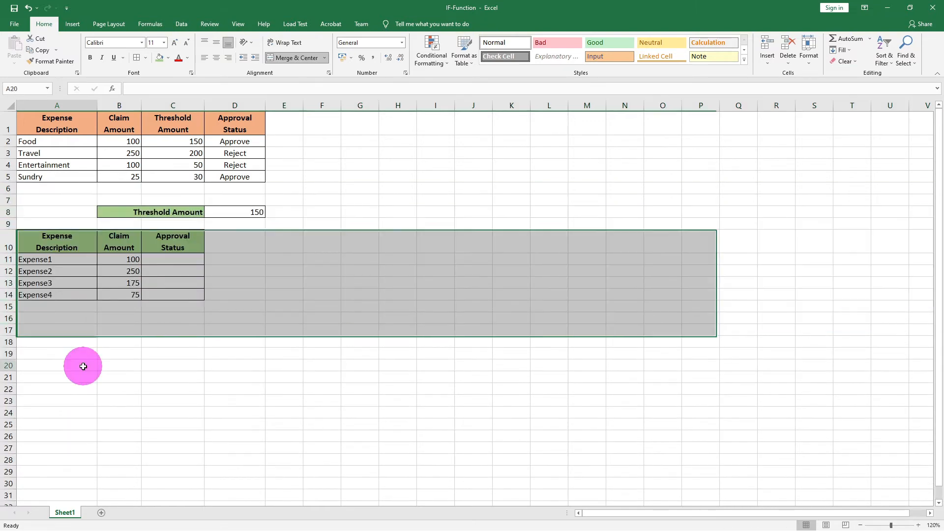
left_click(86, 367)
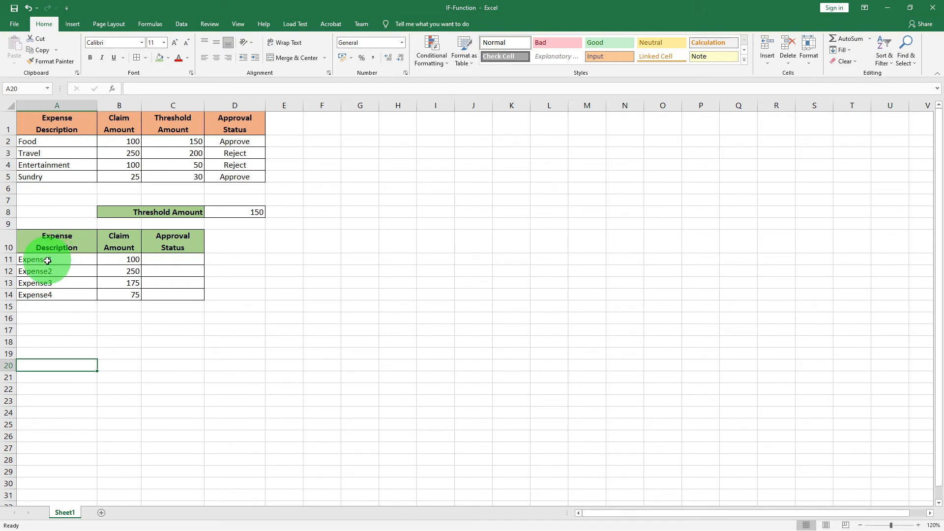
Examine the second table's expense descriptions and claim amounts, and the single threshold amount in D8.
left_click_drag(47, 260, 46, 295)
left_click(50, 333)
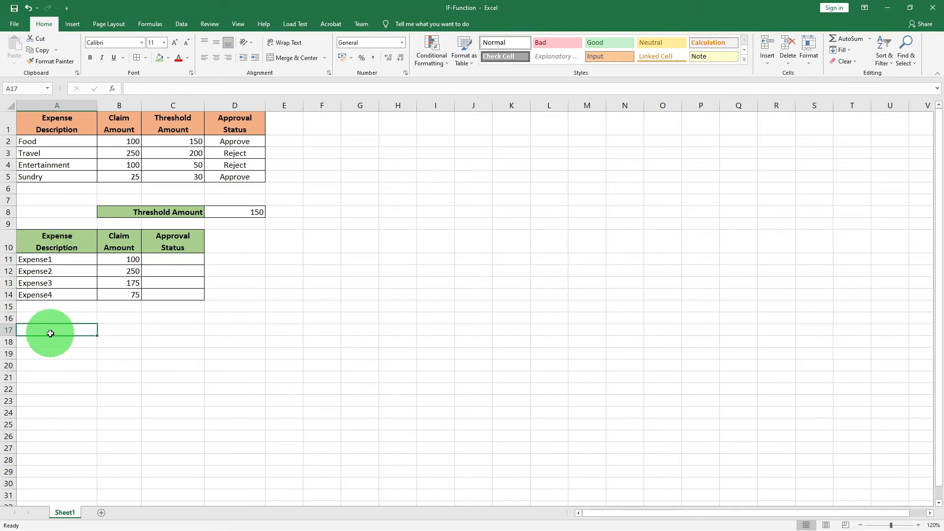
left_click(120, 256)
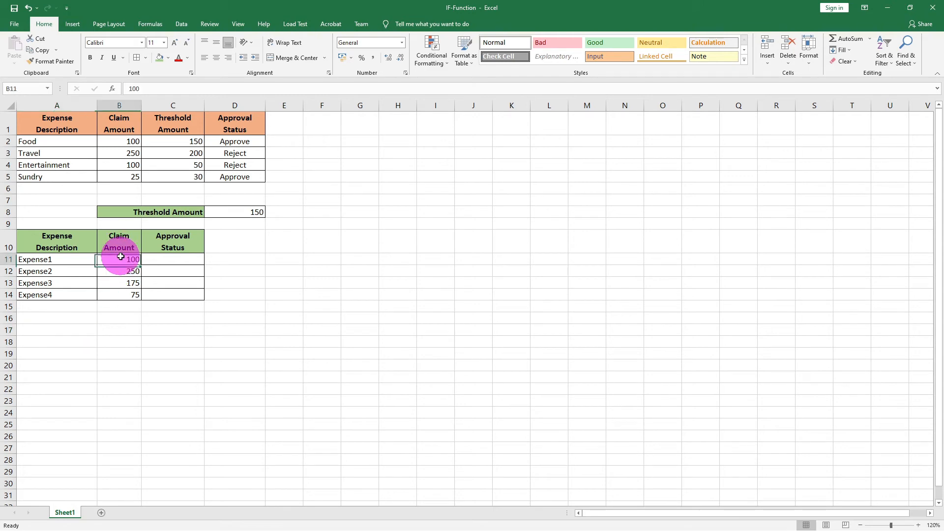
left_click_drag(121, 256, 113, 297)
left_click(112, 329)
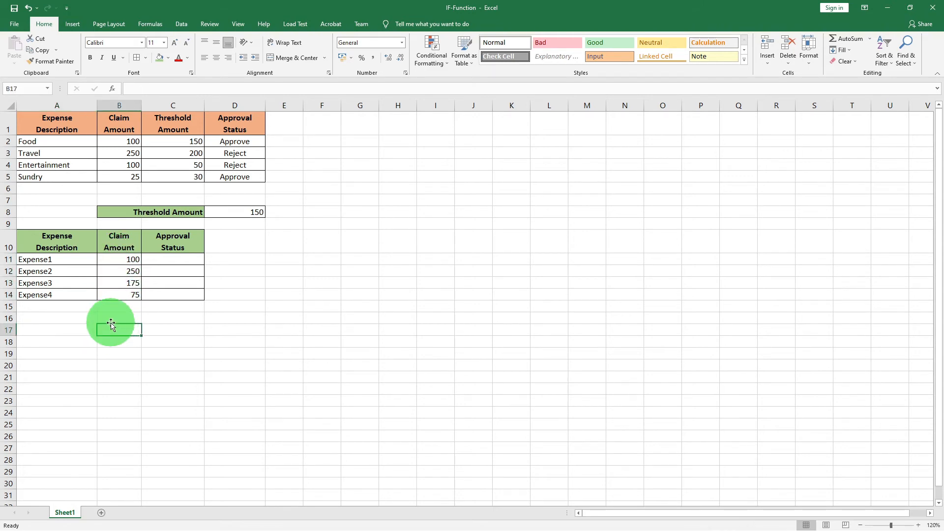
left_click(160, 212)
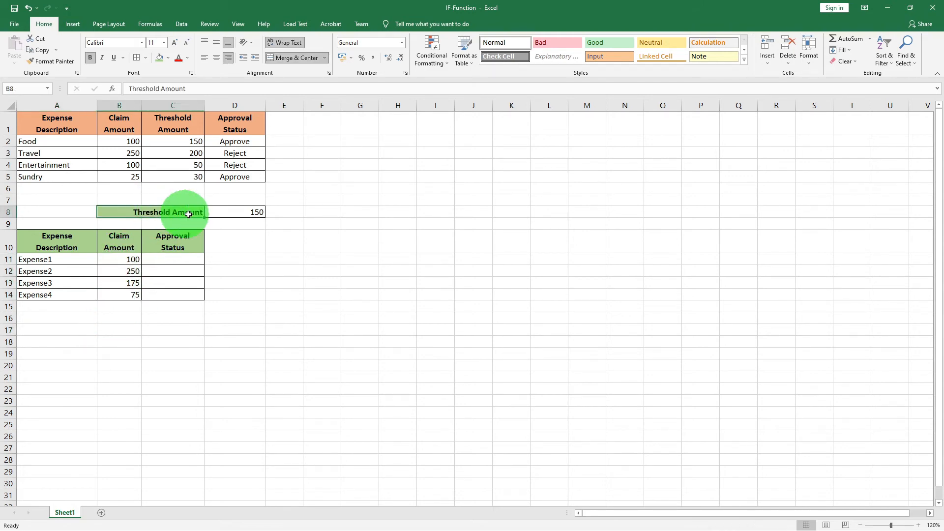
left_click(234, 214)
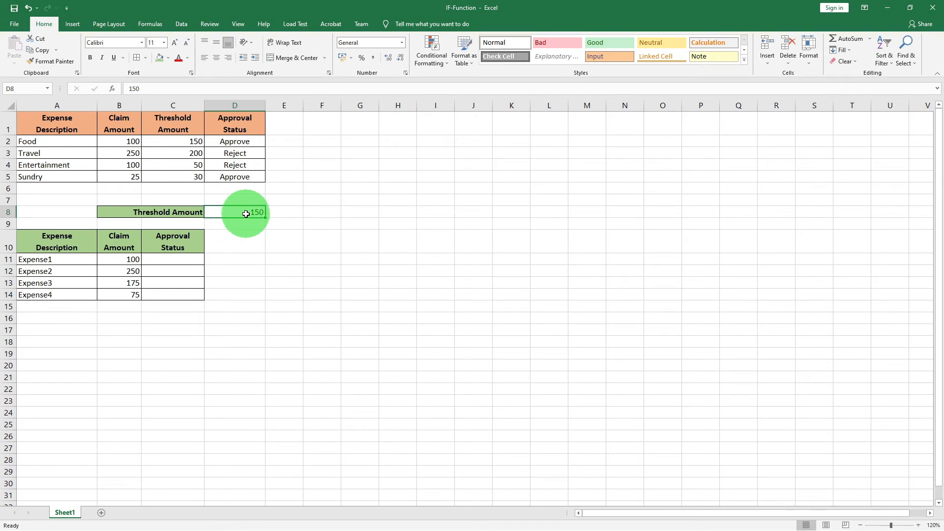
Start an IF formula in C11 that tests whether claim amount B11 is less than threshold D8.
left_click(175, 261)
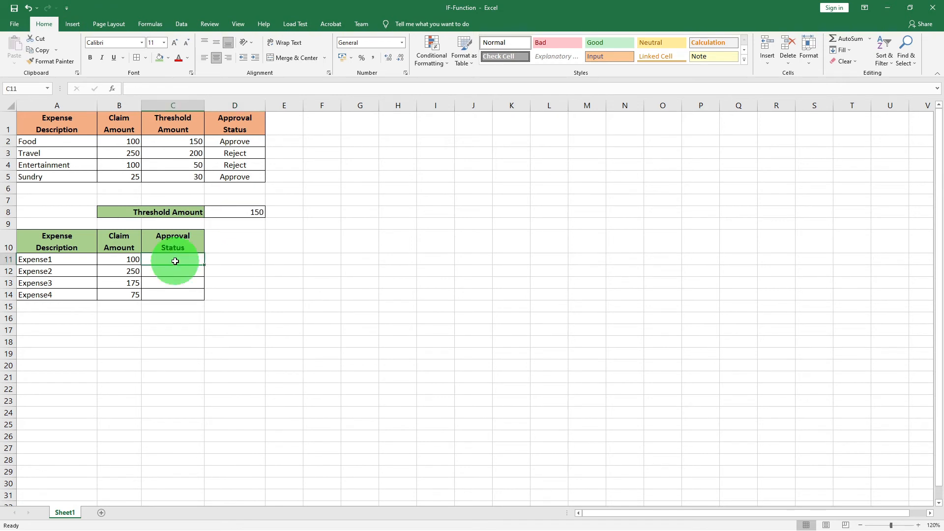
left_click(243, 91)
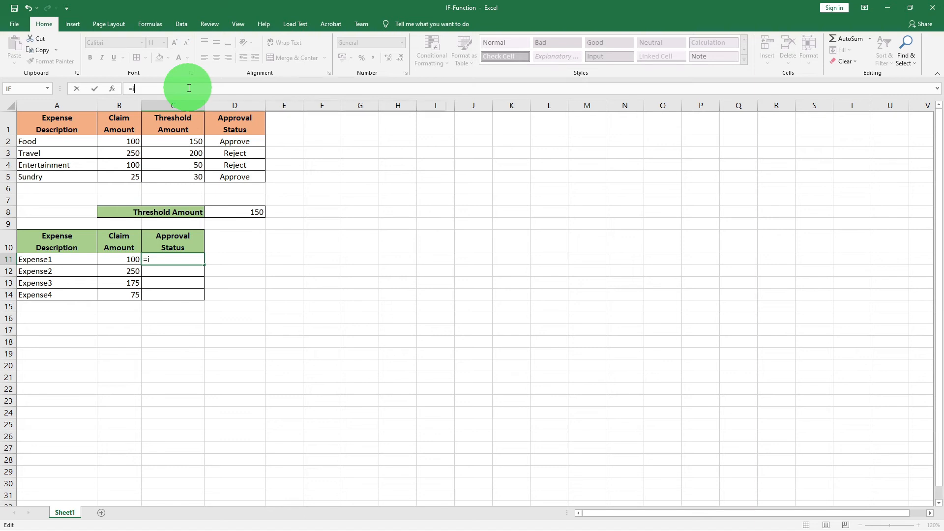
type("=if(")
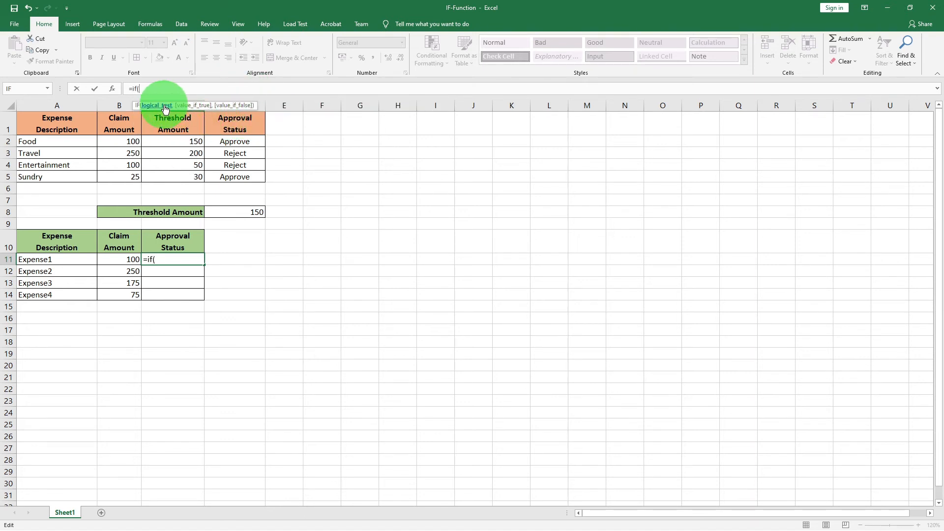
left_click(117, 259)
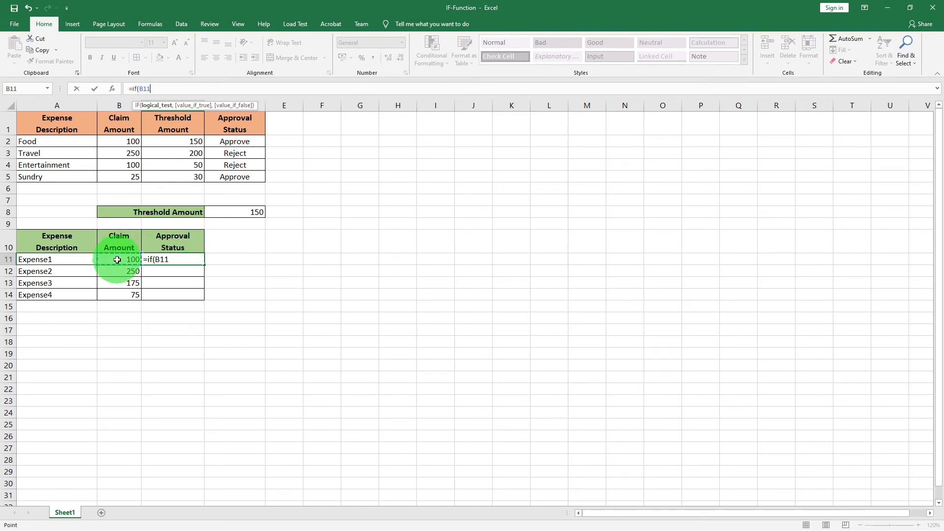
type("<")
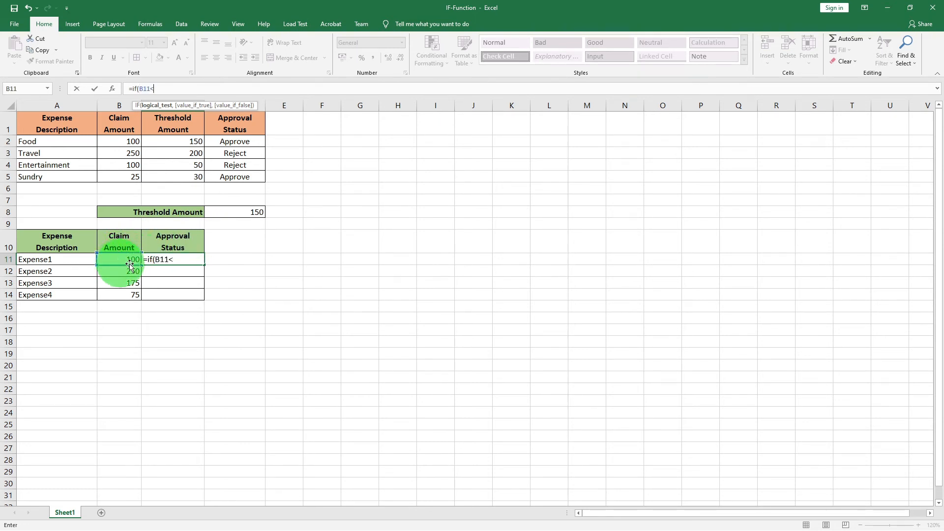
left_click(250, 213)
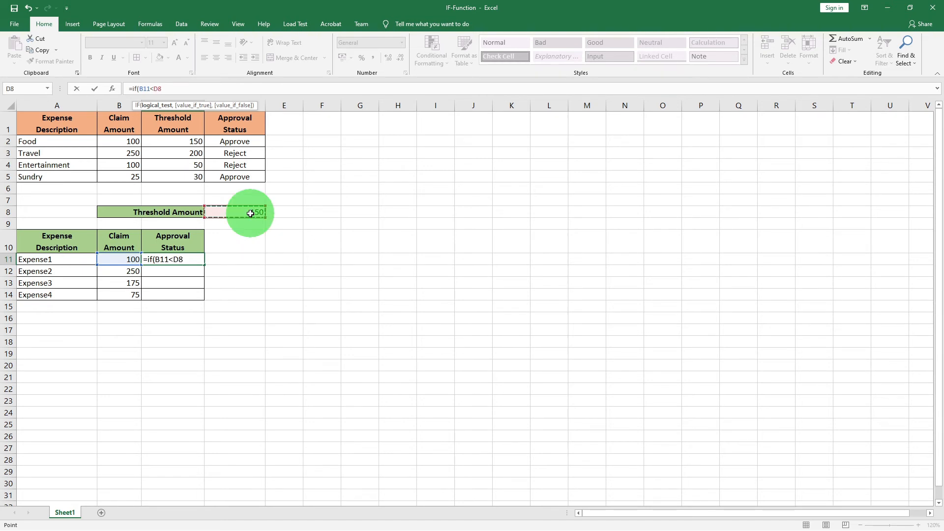
Complete the IF formula in C11 so it returns "Approve" when the test is true and "Reject" when false.
type(",")
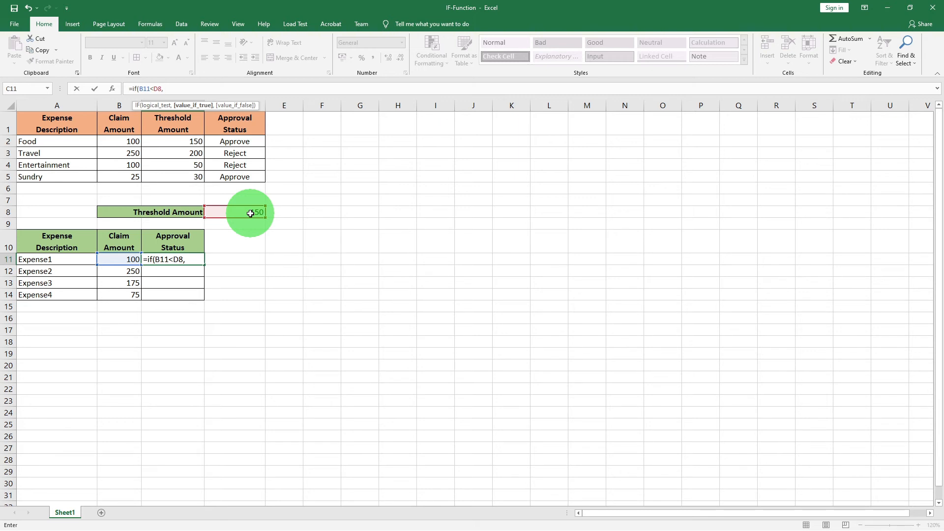
type(" \"Approve\",")
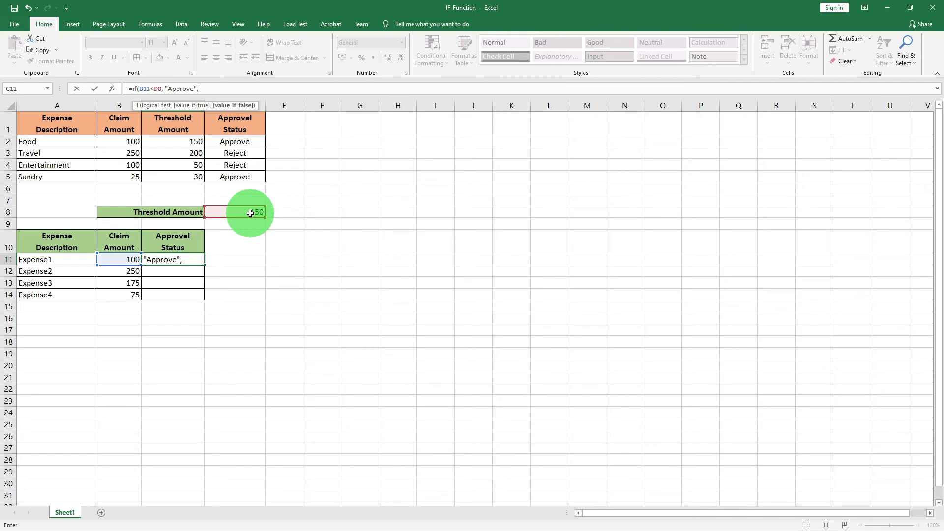
type(" \"Reject\")")
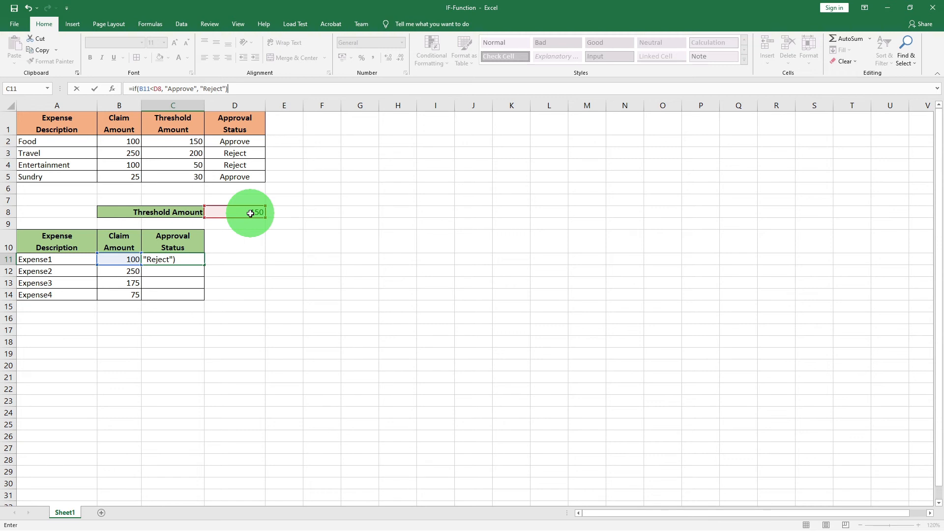
key("Return")
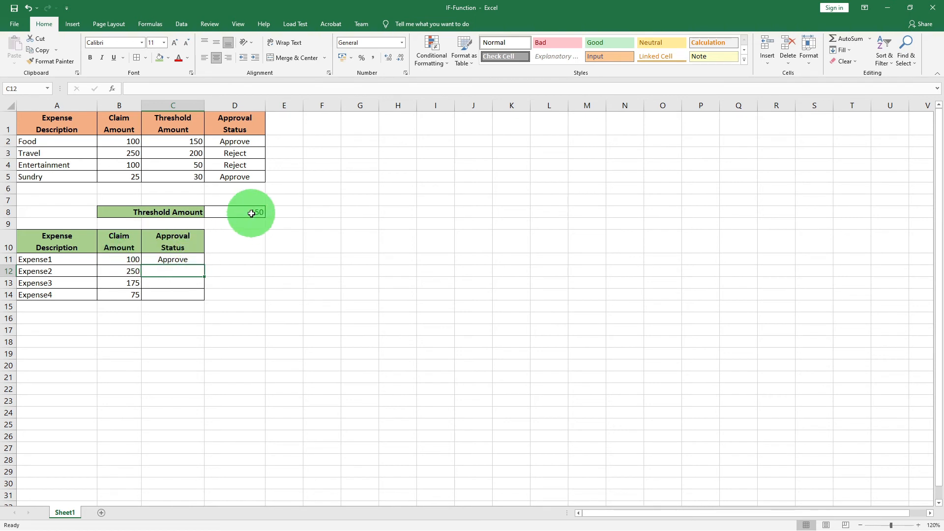
Copy the approval formula with its relative threshold reference from C11 into C12 through C14.
left_click(180, 258)
key("ctrl+c")
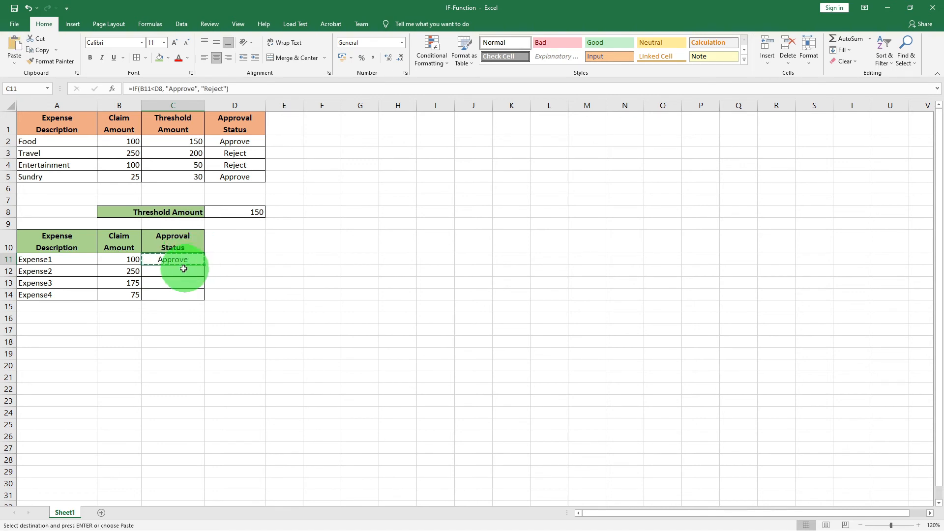
left_click_drag(179, 270, 172, 295)
key("ctrl+v")
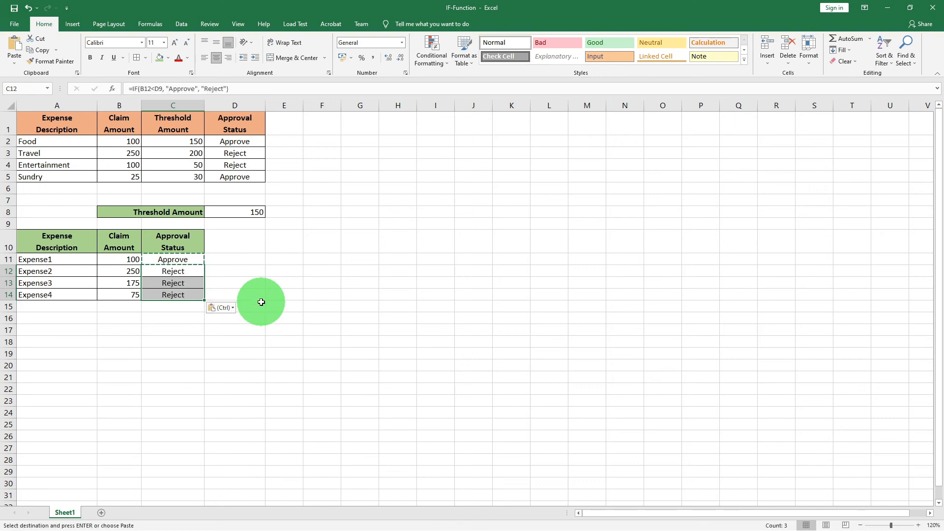
left_click(179, 269)
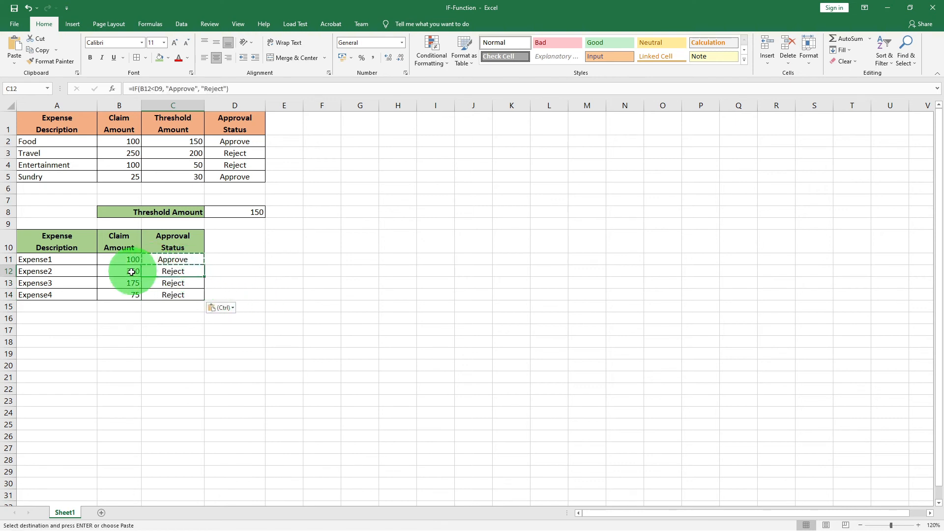
key("Escape")
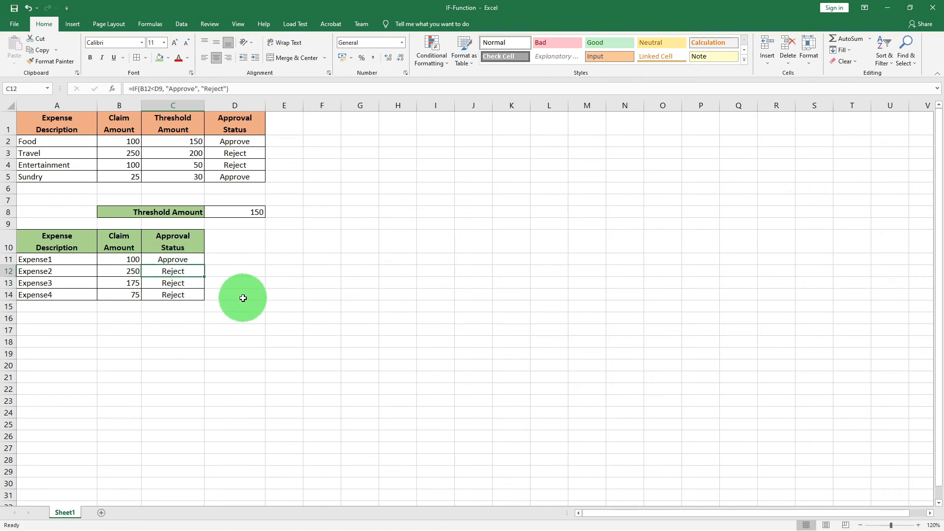
Compare the claim amounts in B12 through B14 with the threshold, and check which cells the formula in C14 references.
left_click(232, 288)
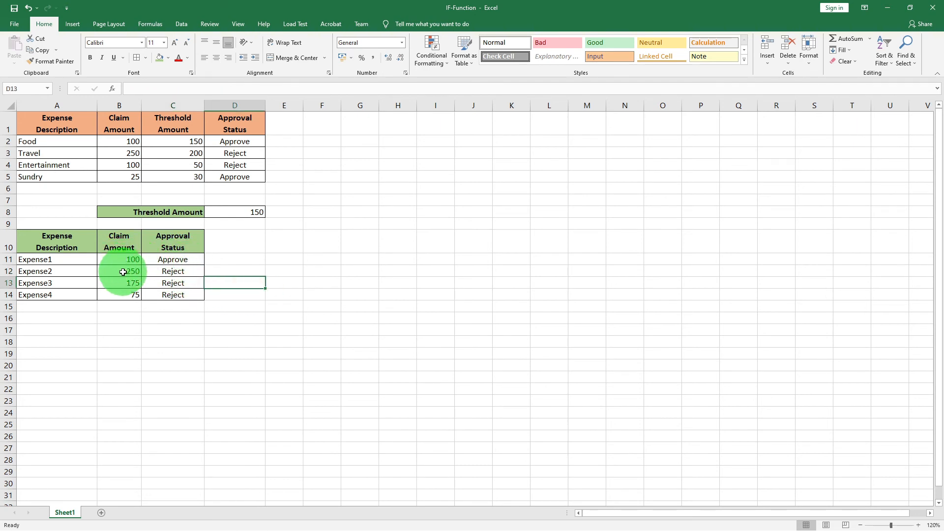
left_click(125, 272)
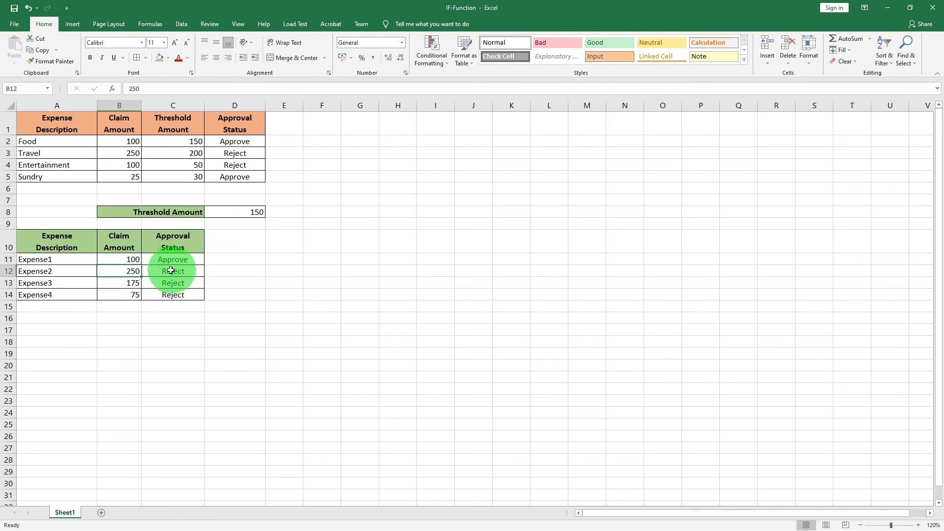
left_click(124, 285)
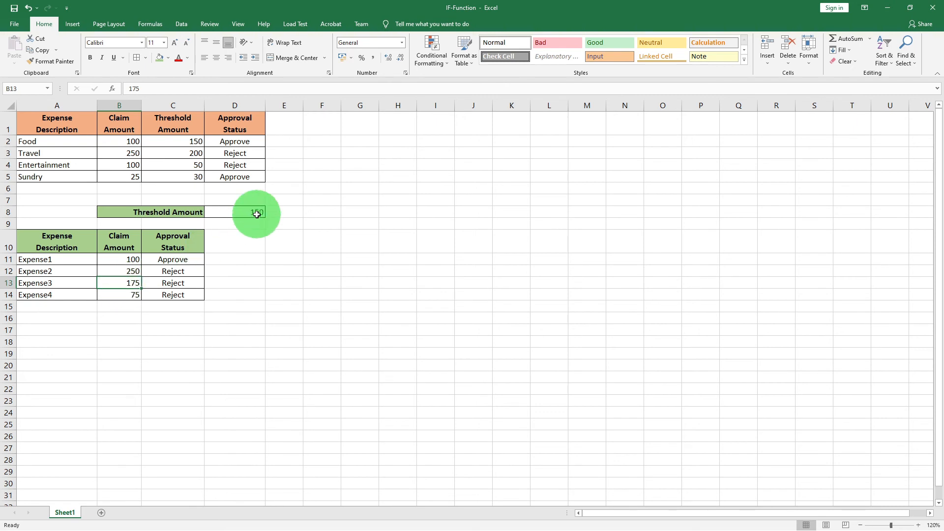
left_click(129, 293)
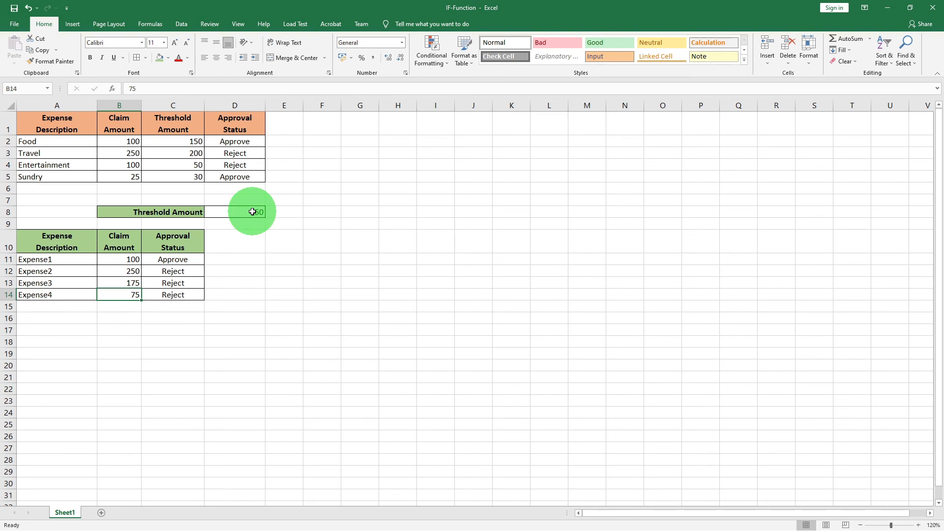
left_click(167, 296)
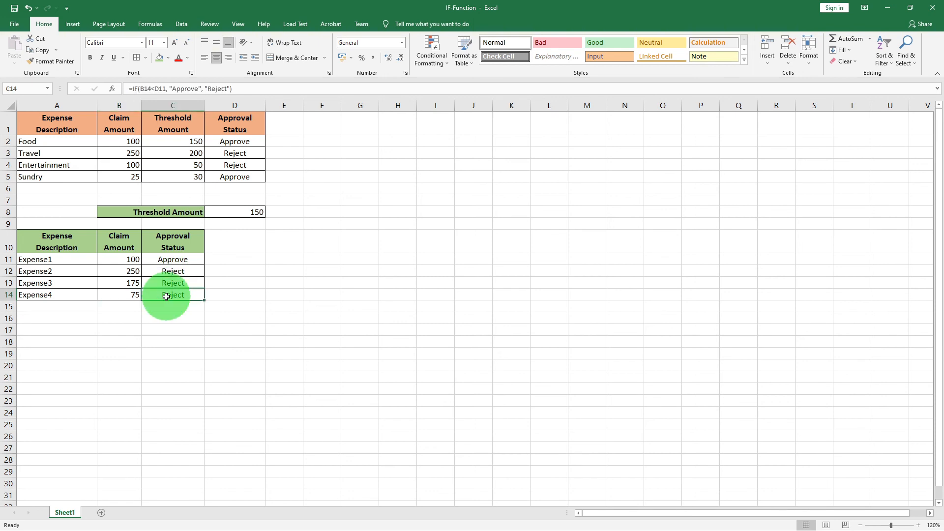
left_click(158, 89)
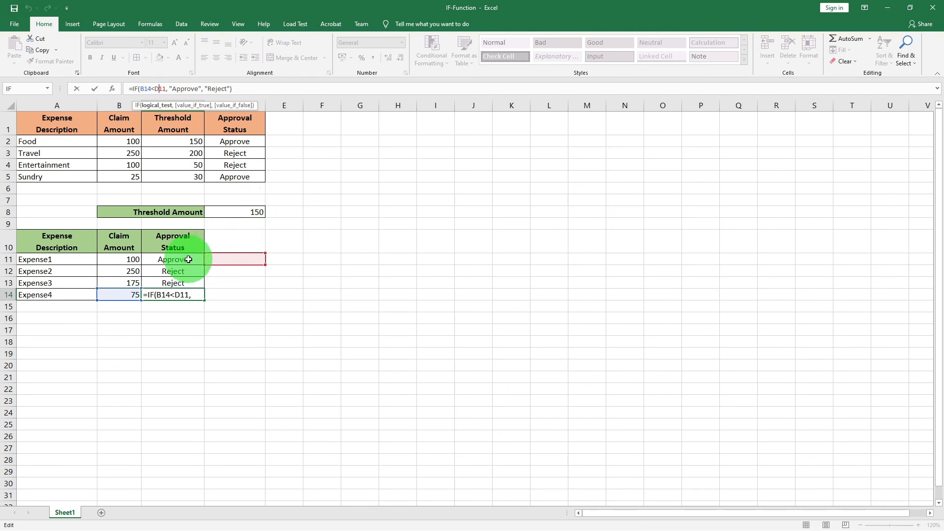
key("ctrl+Return")
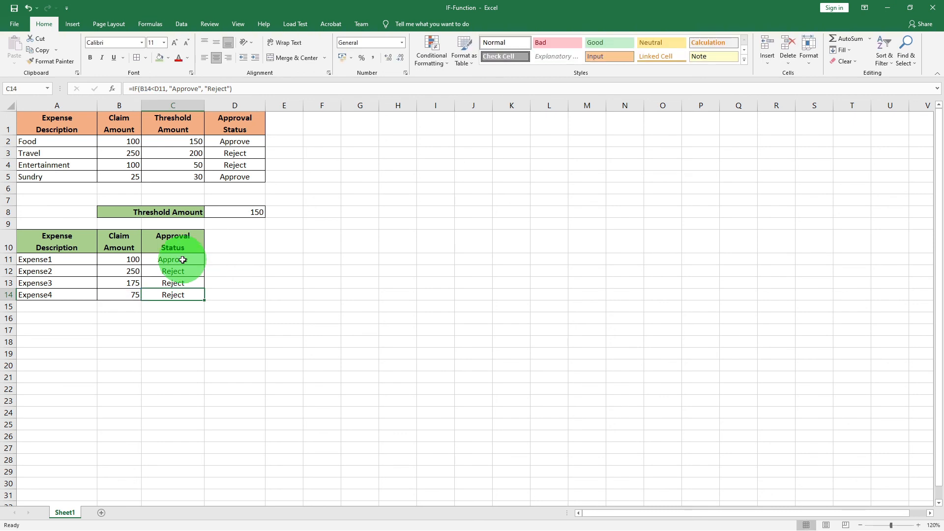
Change the threshold reference in the C11 formula to the absolute reference $D$8.
left_click(182, 260)
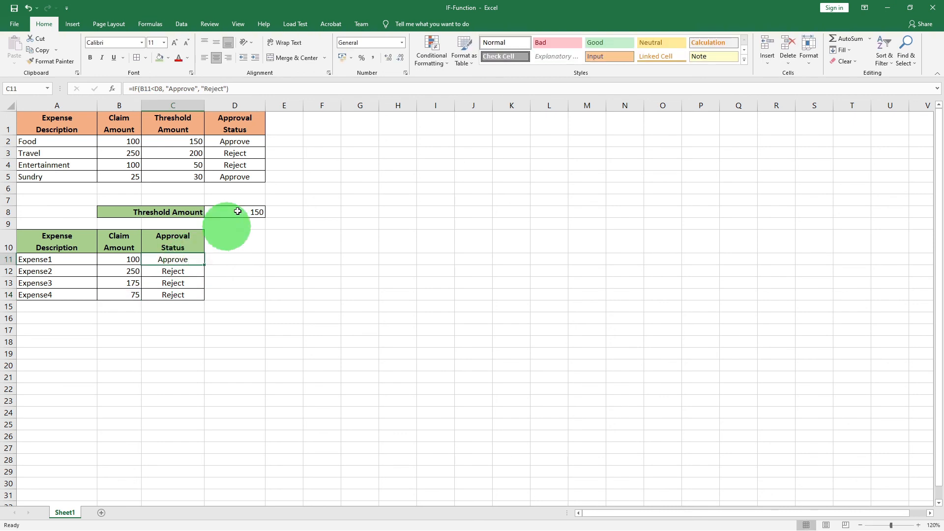
left_click(167, 89)
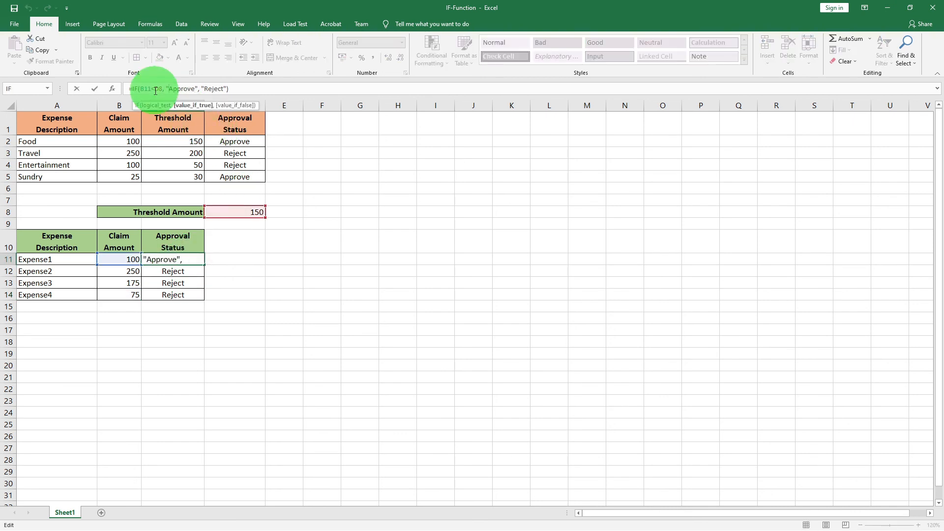
left_click(155, 90)
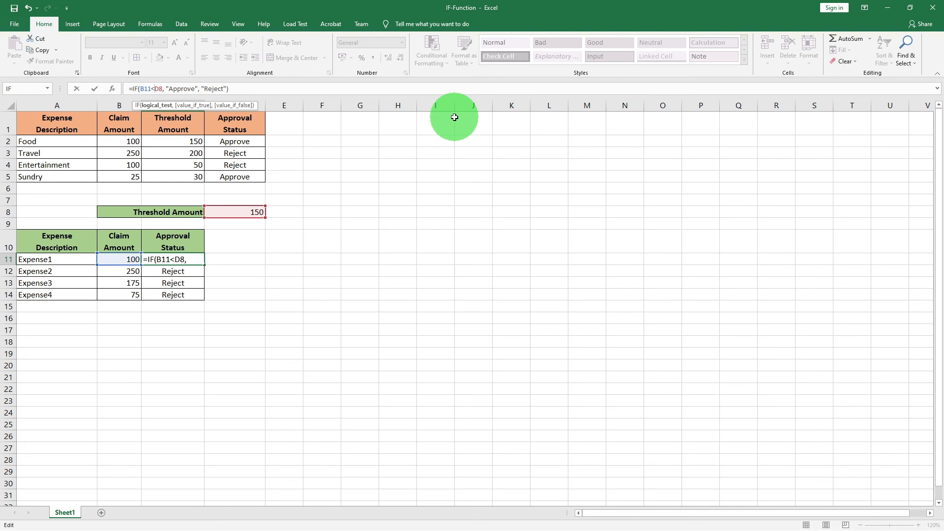
type("$D$")
key("Return")
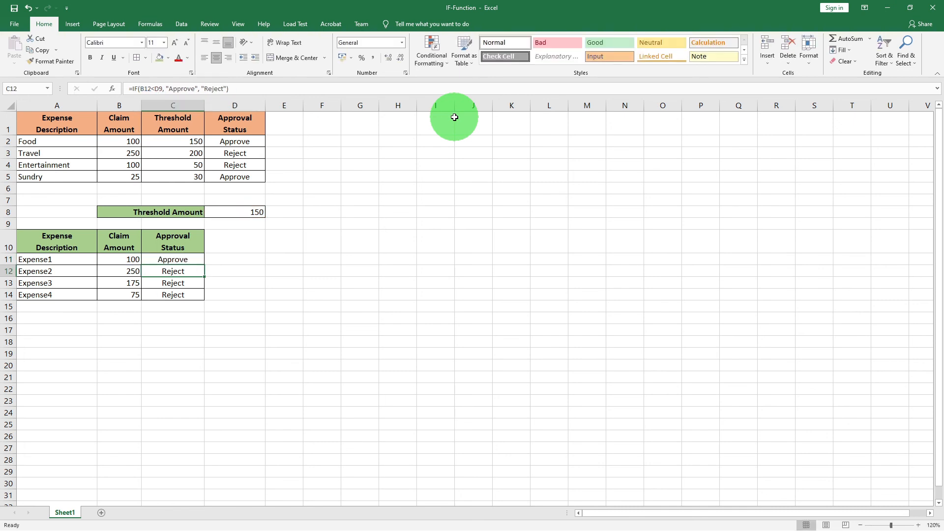
Copy the corrected formula from C11 into C12 through C14.
left_click(189, 259)
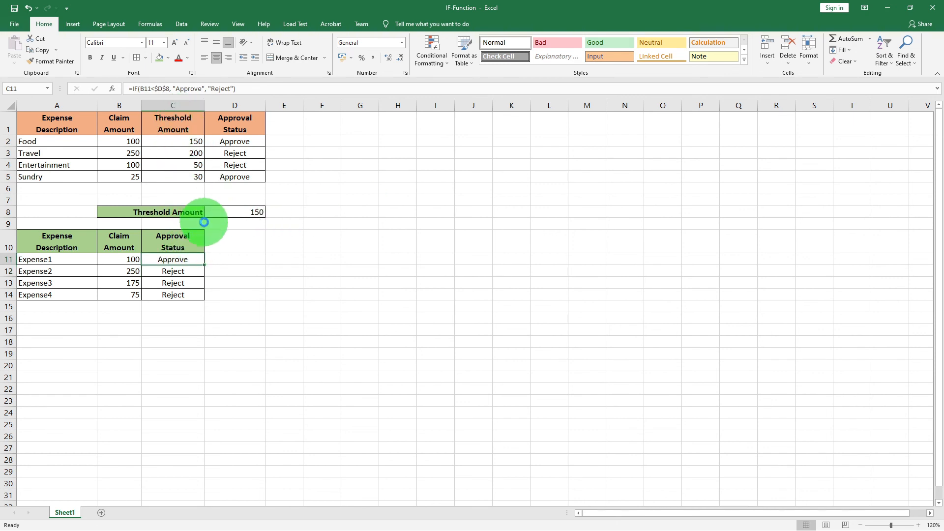
key("ctrl+c")
left_click_drag(182, 269, 179, 295)
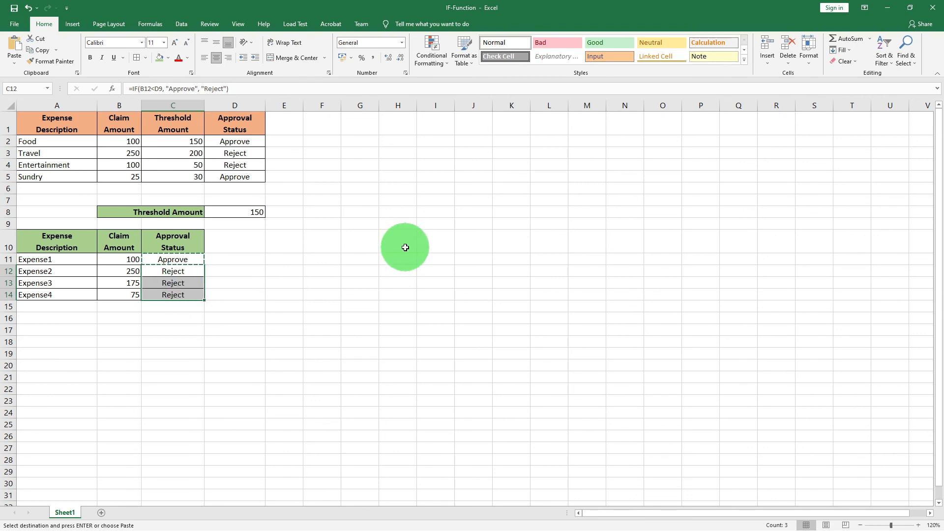
key("ctrl+v")
left_click(169, 351)
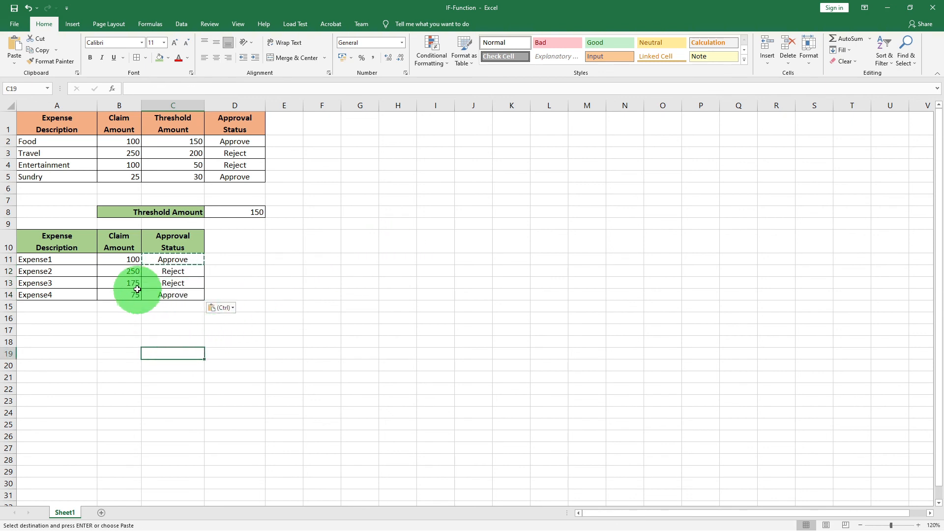
Check which threshold cell the copied formula in C13 references.
left_click(173, 283)
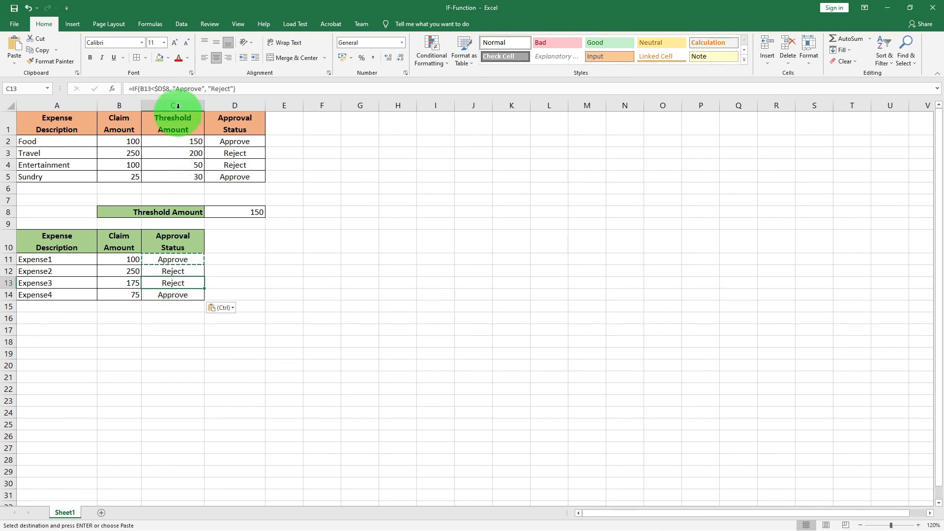
left_click(165, 88)
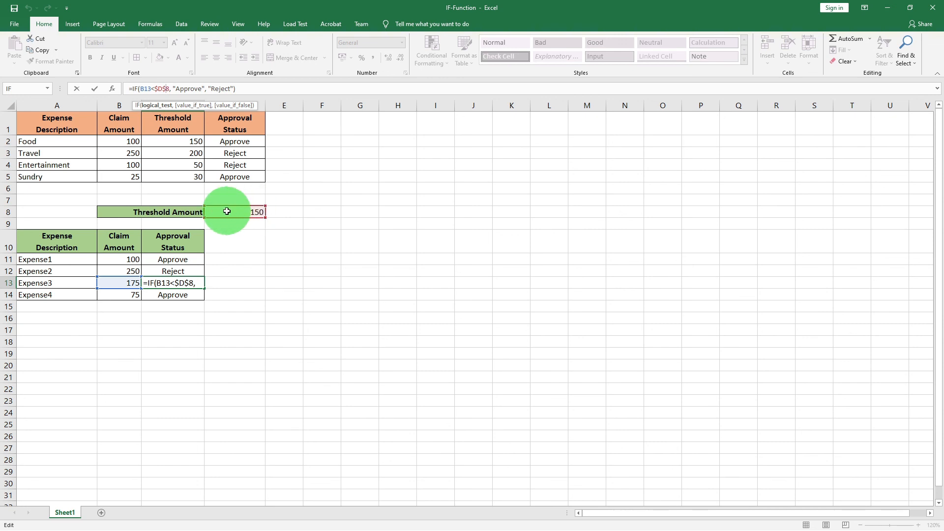
key("Return")
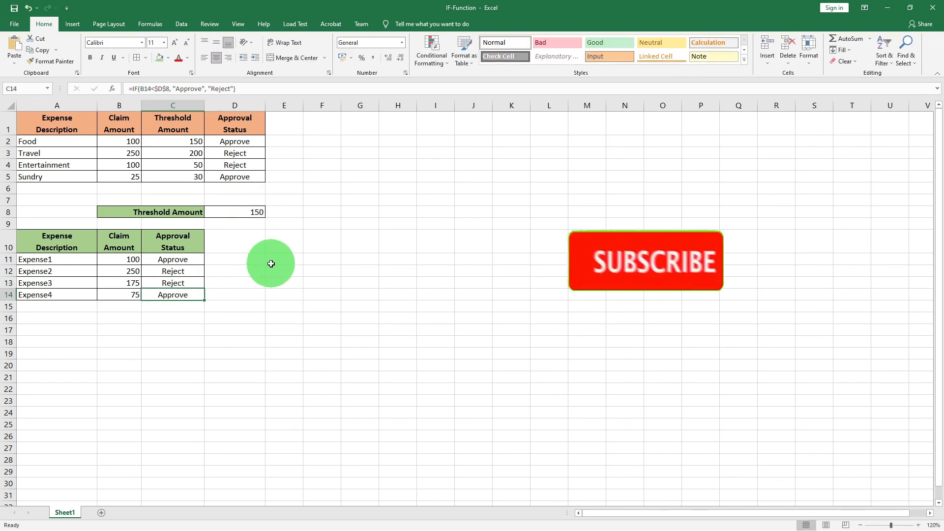